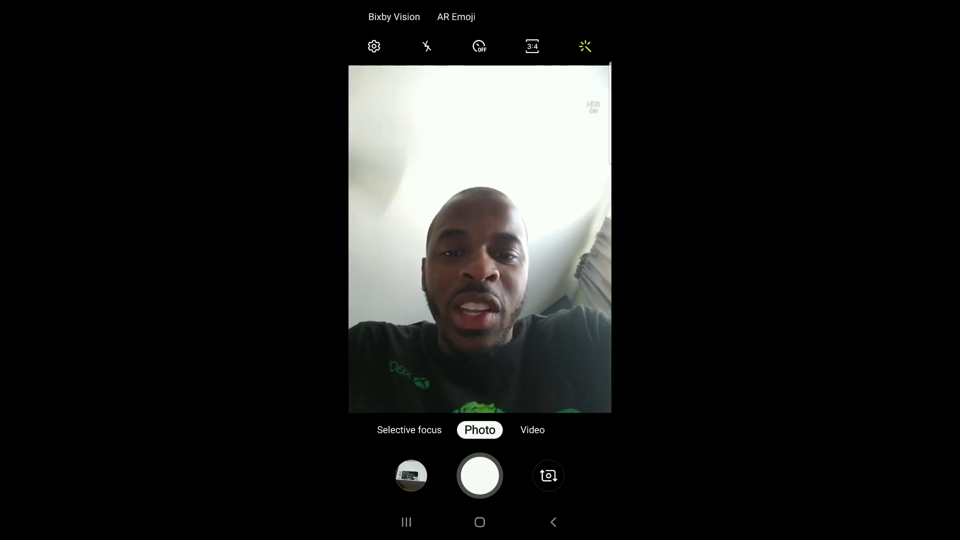
left_click(548, 476)
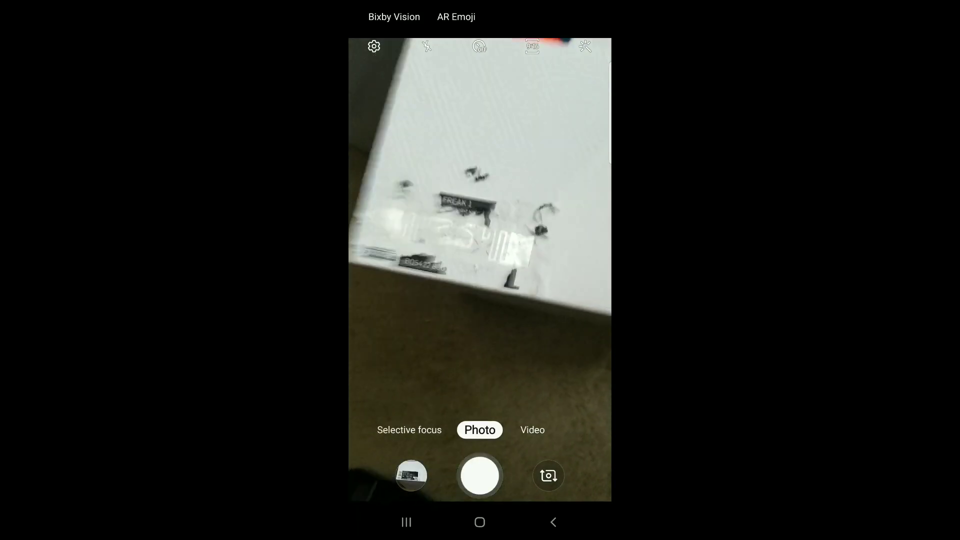
left_click(548, 476)
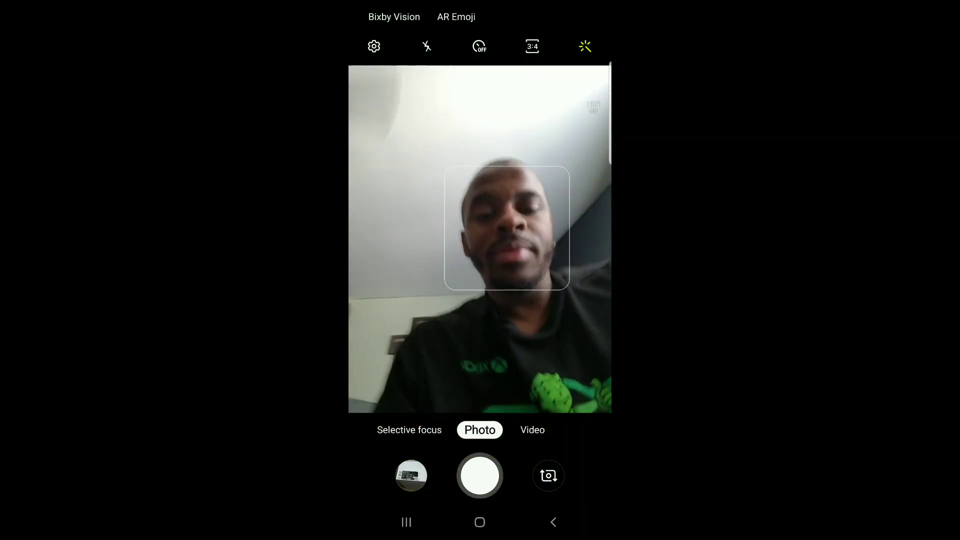